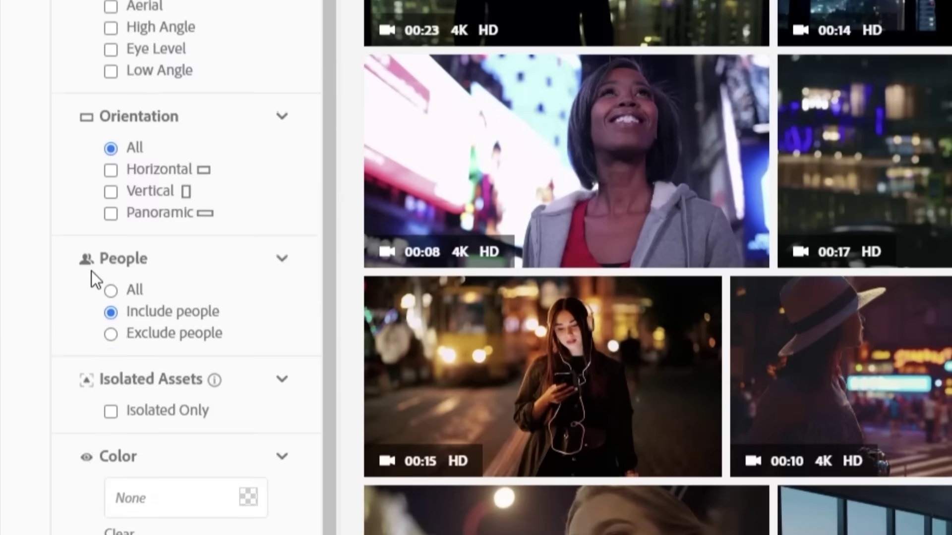
# - Search the stock videos for "night city"
pyautogui.scroll(5, 91, 277)
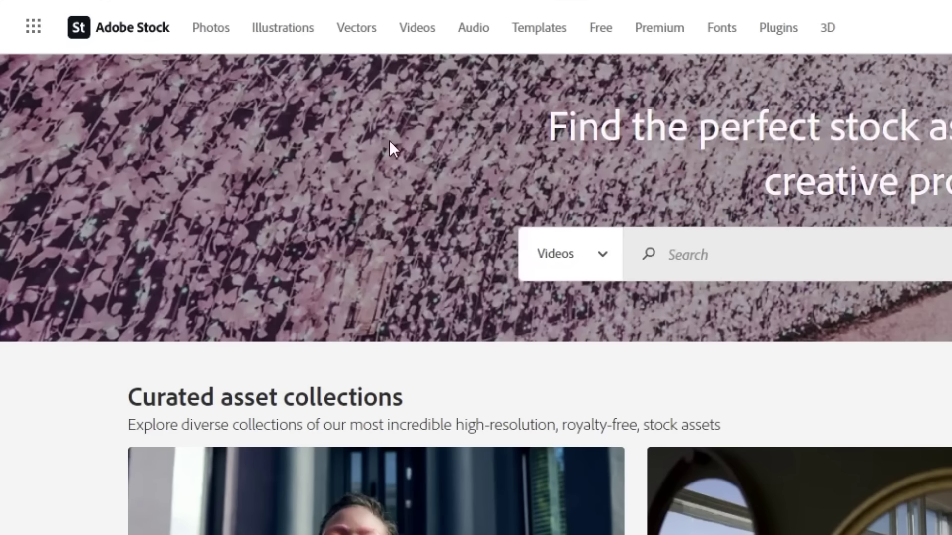
pyautogui.click(414, 36)
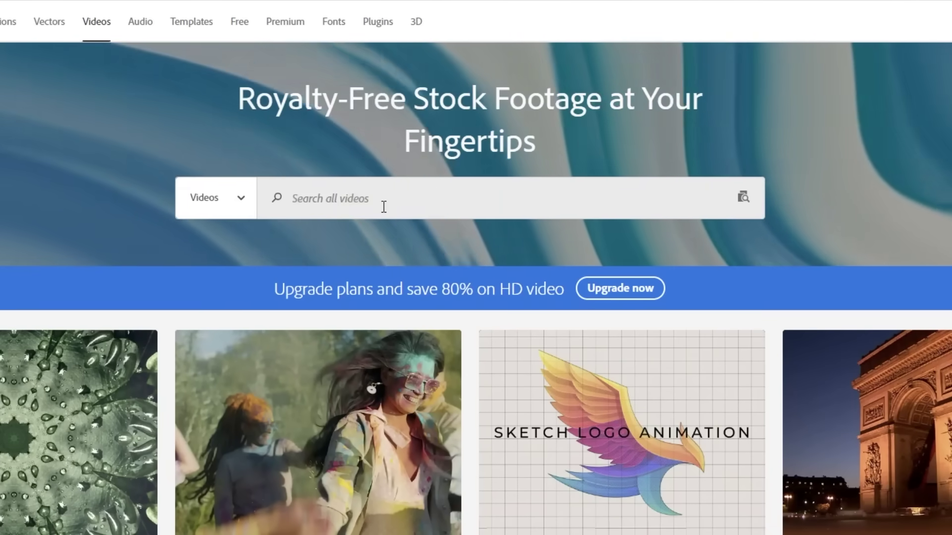
pyautogui.write('night city')
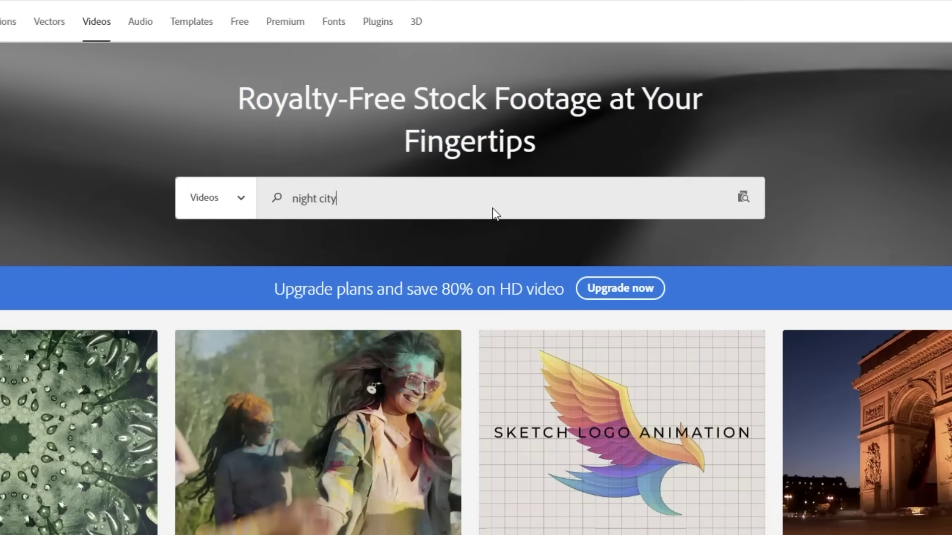
pyautogui.press('Return')
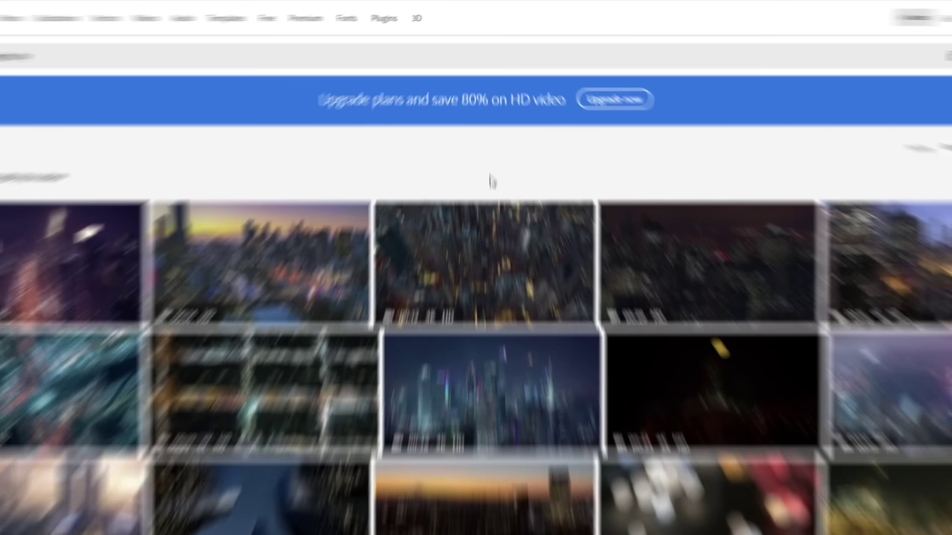
pyautogui.scroll(-6, 486, 158)
pyautogui.scroll(6, 486, 159)
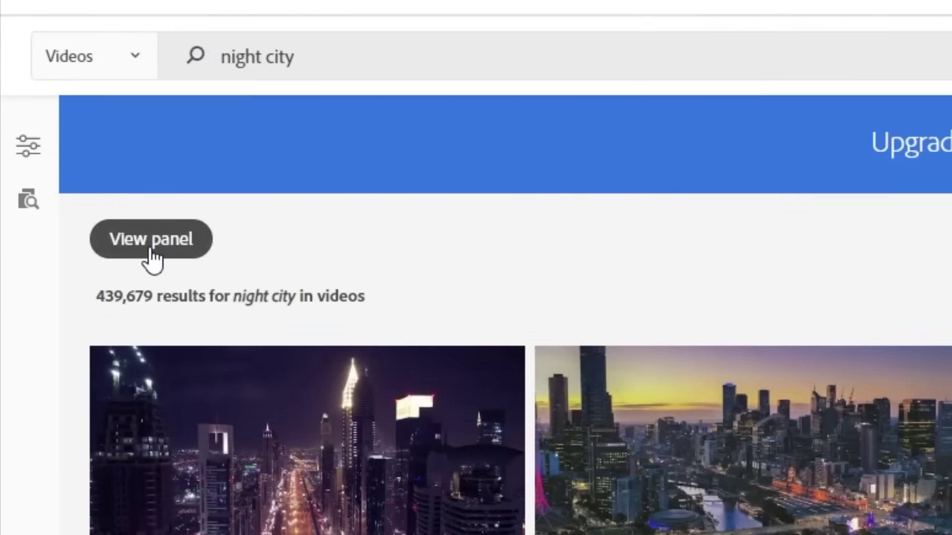
# - Show the search filters and limit the night city videos to those that include people
pyautogui.click(152, 239)
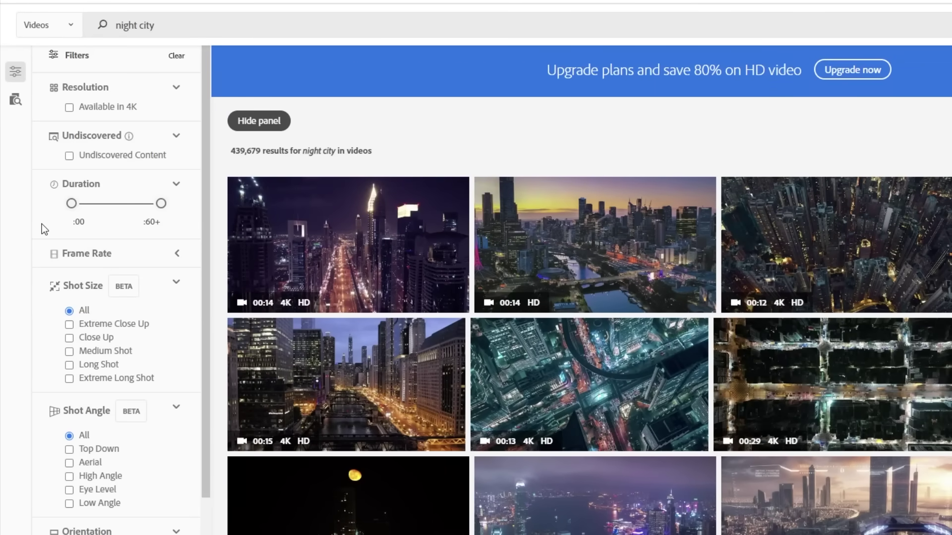
pyautogui.scroll(-4, 36, 229)
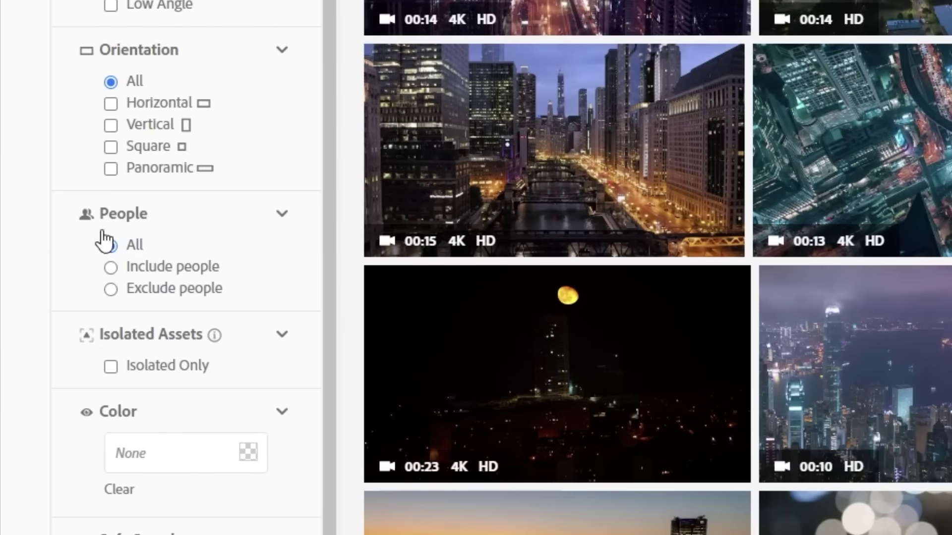
pyautogui.click(111, 268)
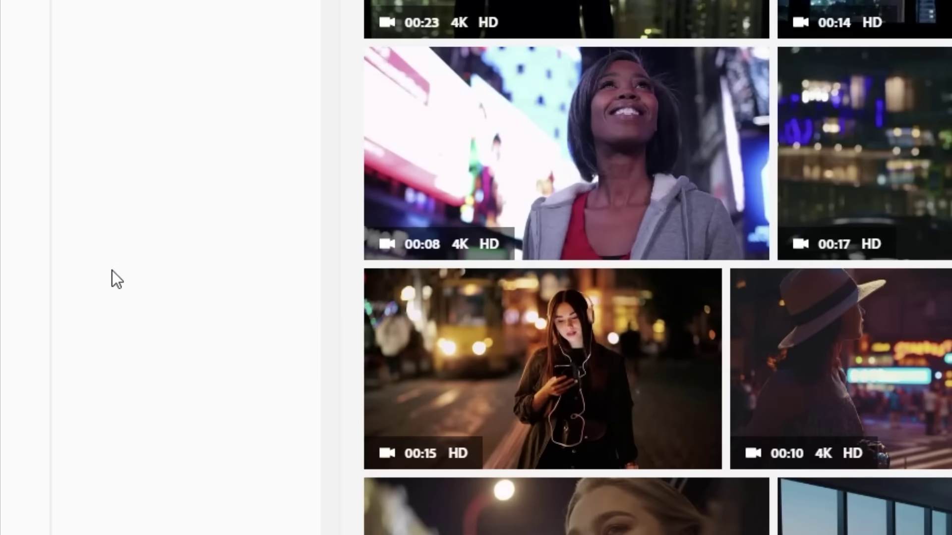
# - Narrow the video results to the Medium Shot size and the Low Angle shot angle
pyautogui.scroll(8, 92, 298)
pyautogui.scroll(2, 92, 325)
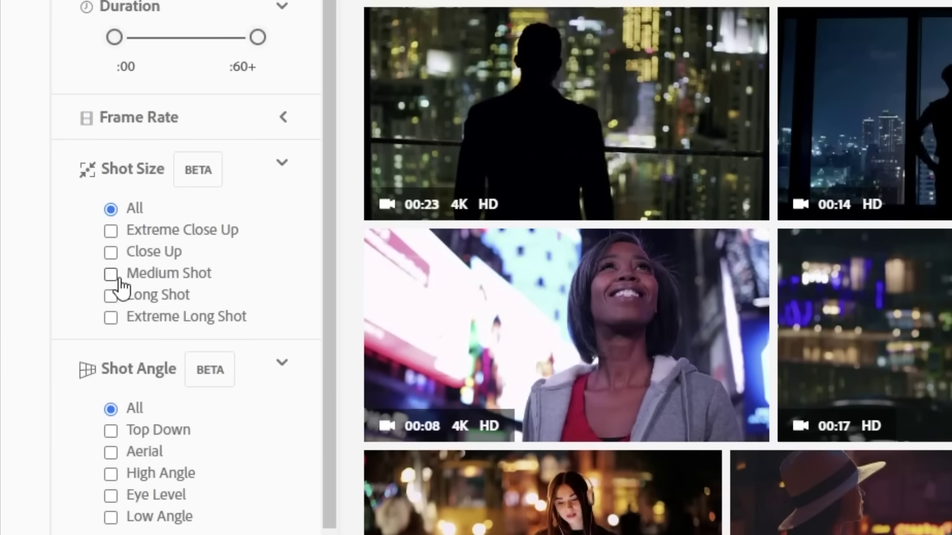
pyautogui.click(114, 278)
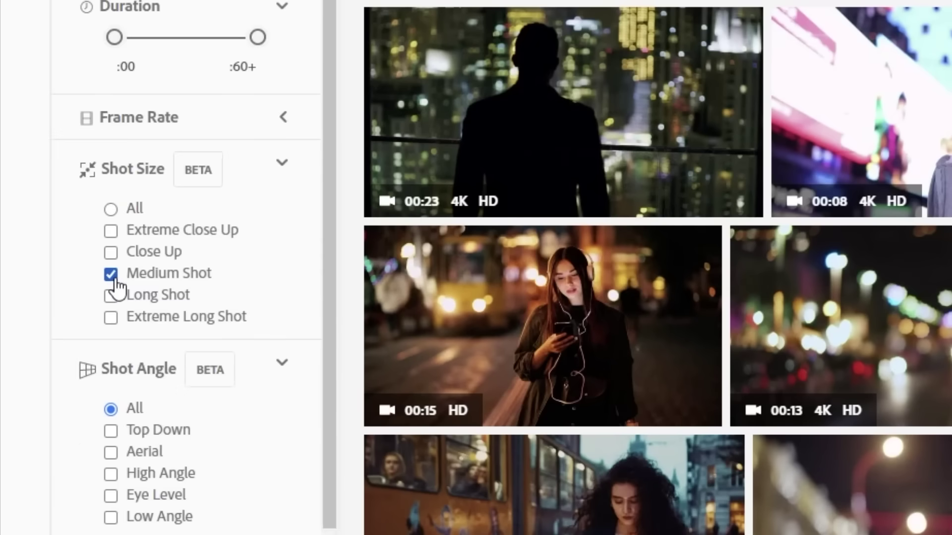
pyautogui.scroll(-4, 115, 280)
pyautogui.click(112, 312)
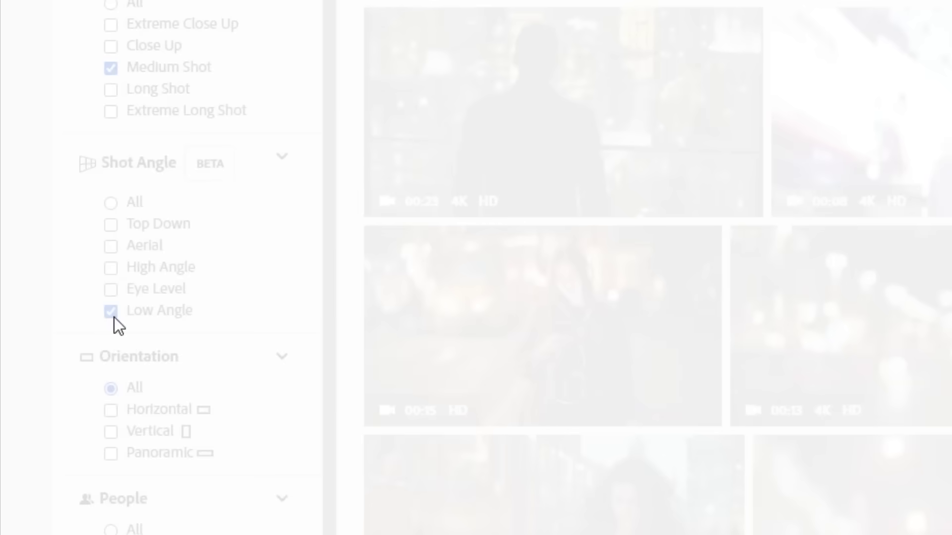
# - Open the clip of the woman in a light-blue jacket holding a phone and find similar videos
pyautogui.scroll(-5, 755, 307)
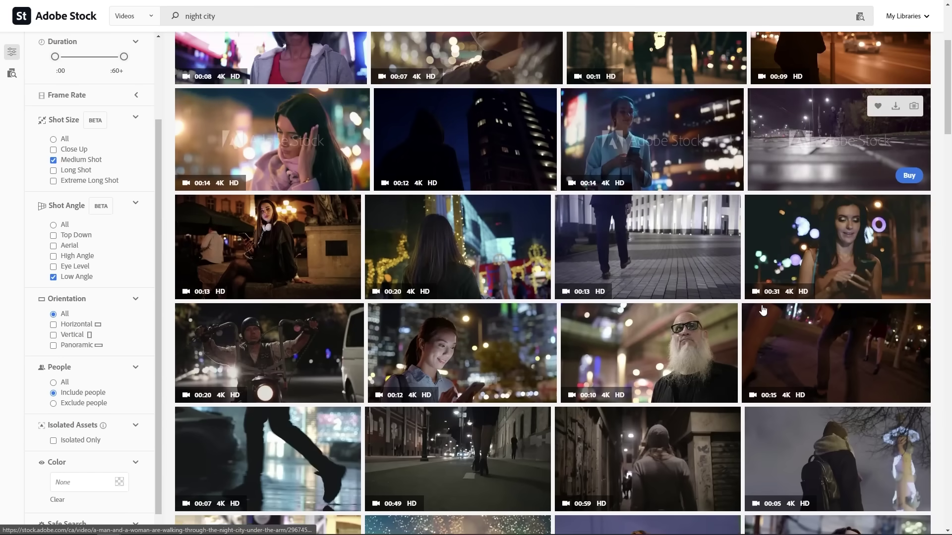
pyautogui.scroll(5, 763, 312)
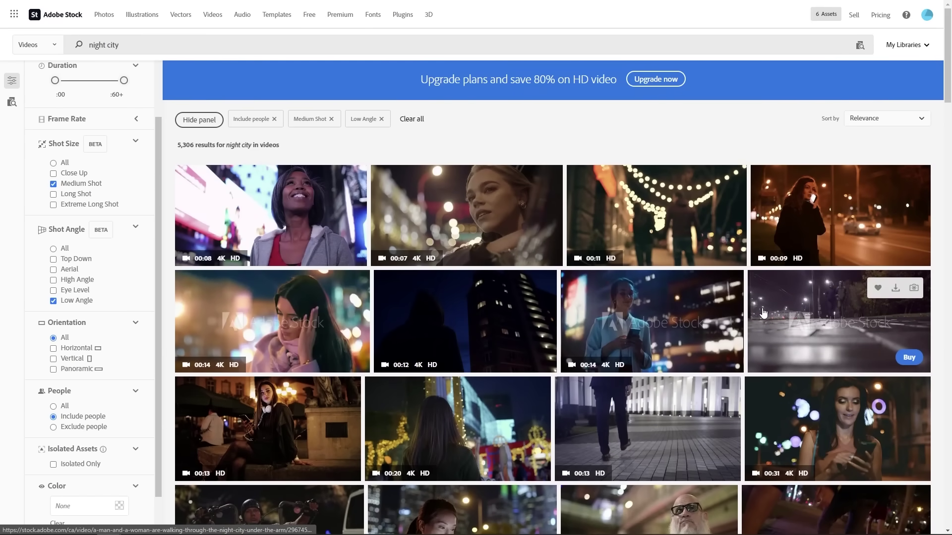
pyautogui.click(633, 311)
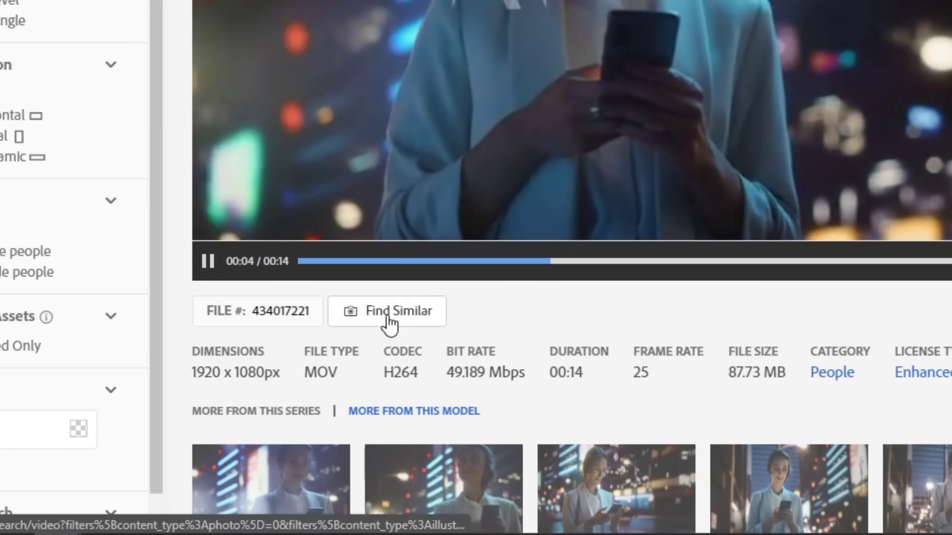
pyautogui.click(387, 315)
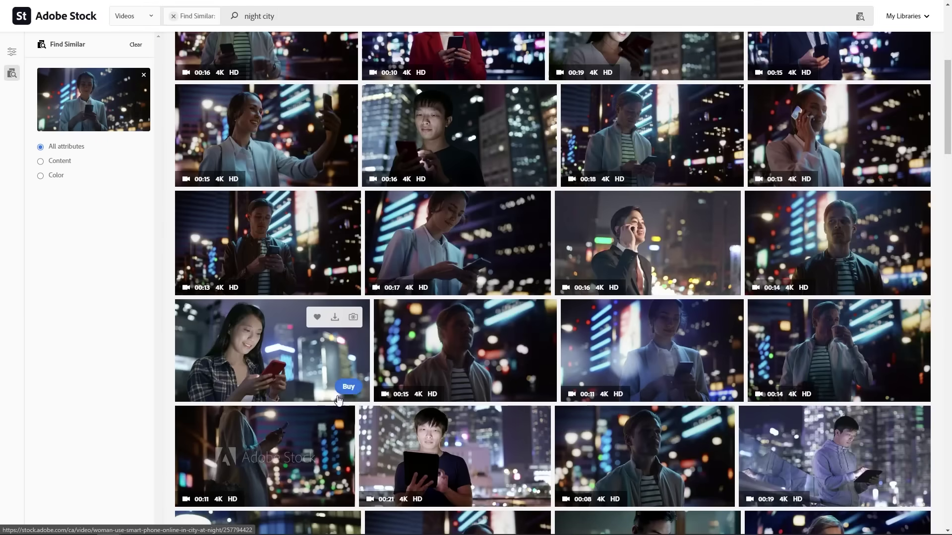
# - Browse the similar videos and open the details of the clip of a man using a smartphone in a neon-lit street
pyautogui.scroll(5, 338, 400)
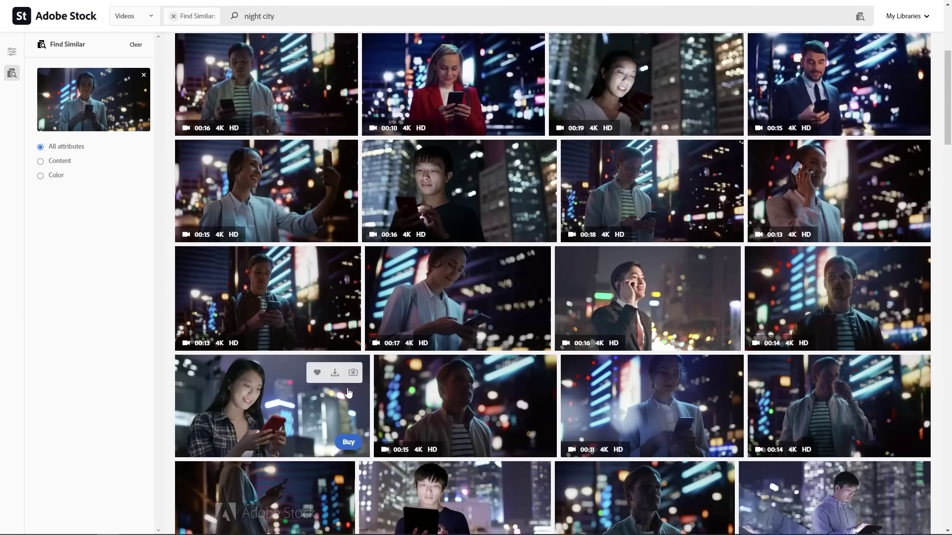
pyautogui.scroll(-3, 678, 312)
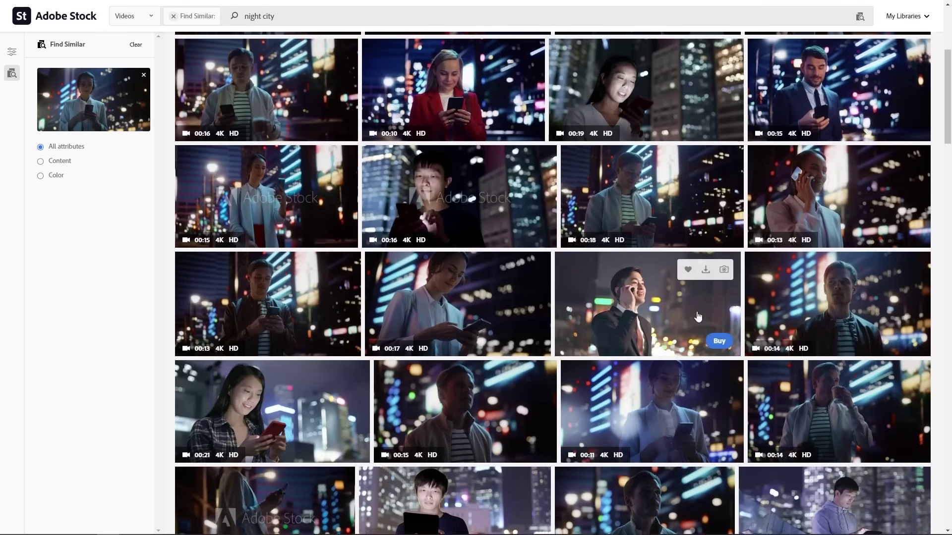
pyautogui.scroll(3, 694, 315)
pyautogui.click(654, 385)
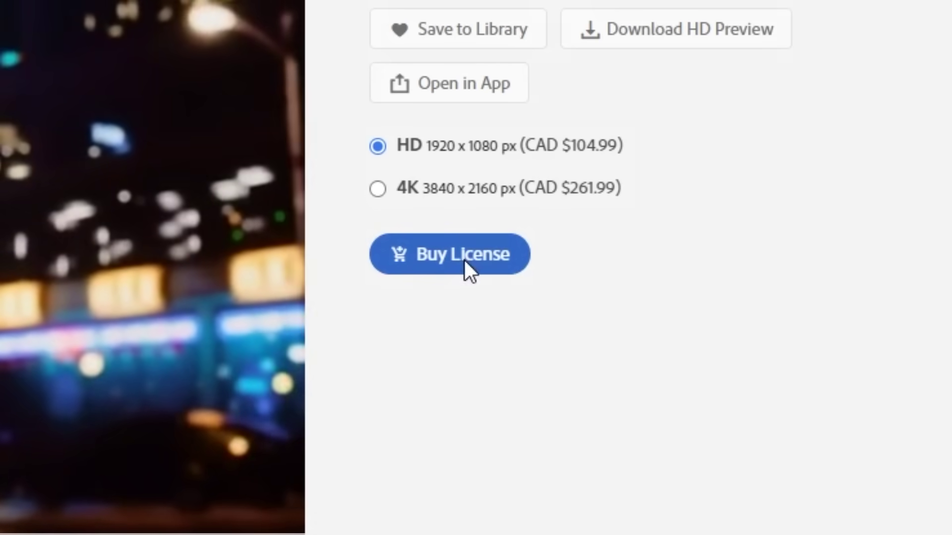
# - Send the stock clip of the man using a smartphone to Premiere Pro
pyautogui.click(727, 283)
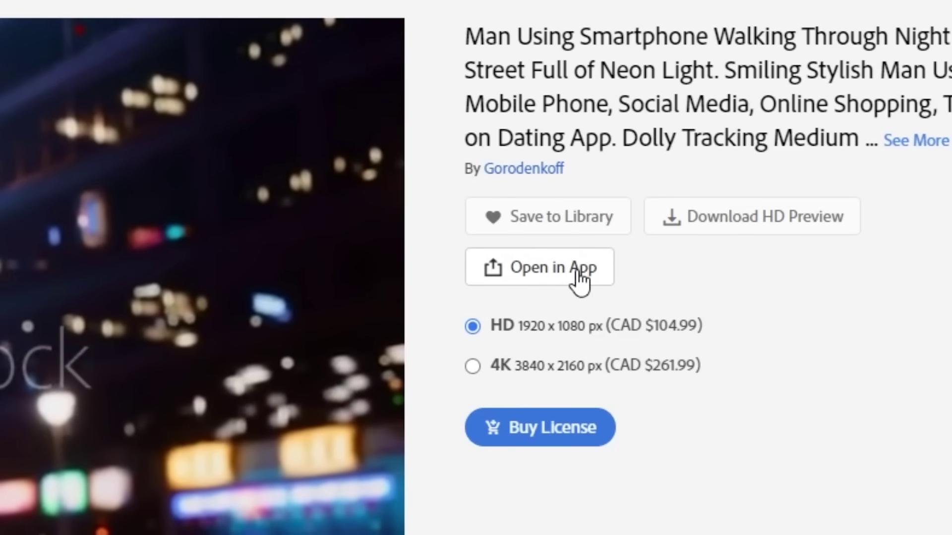
pyautogui.click(580, 277)
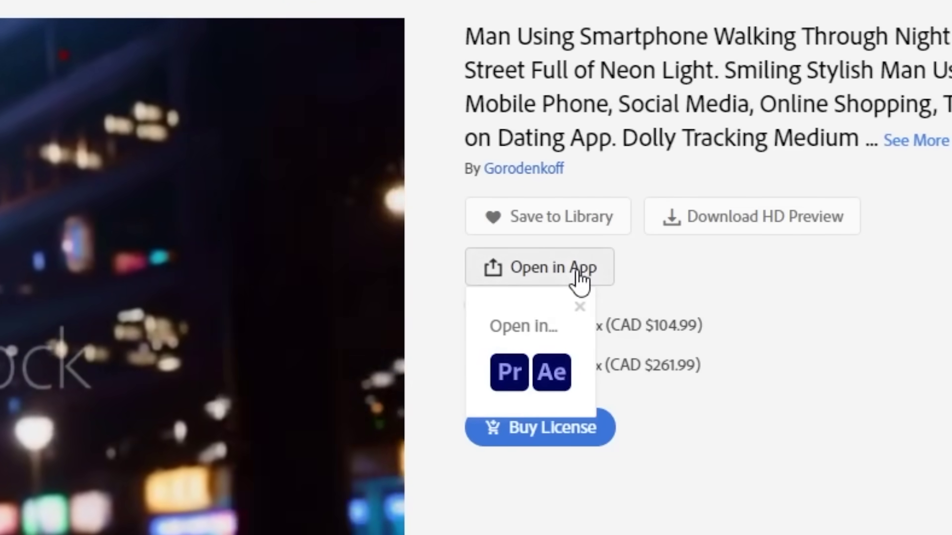
pyautogui.click(506, 388)
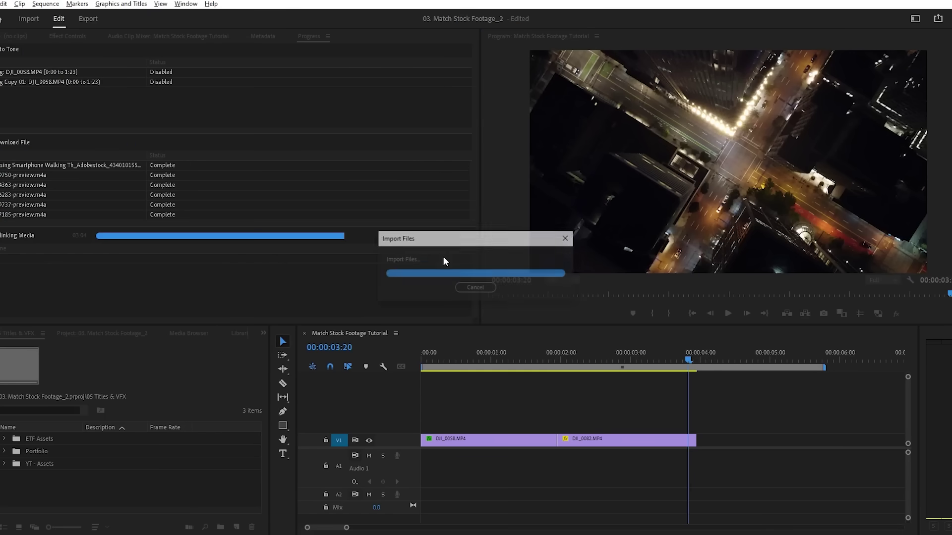
# - Open the imported stock clip in the Source Monitor and mark the range from near its start to 00:00:02:08
pyautogui.doubleClick(40, 491)
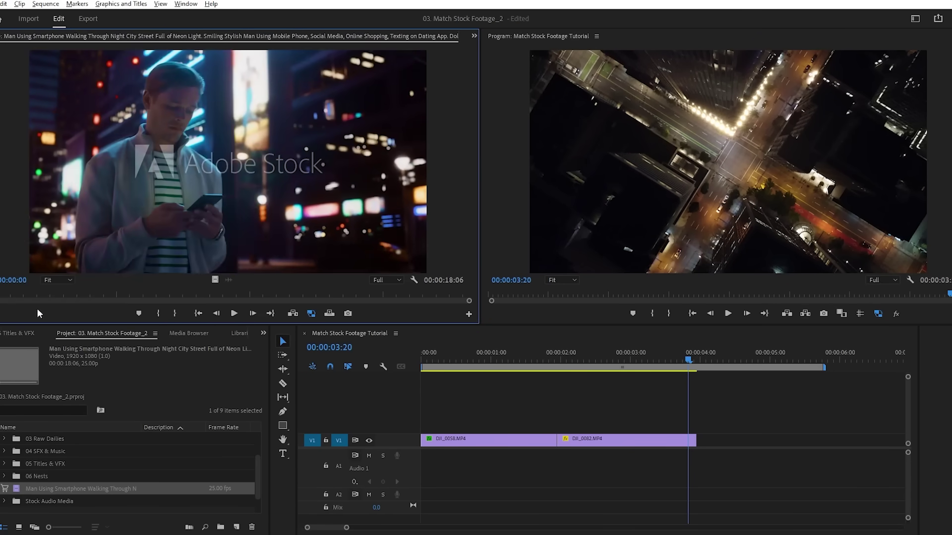
pyautogui.moveTo(39, 293); pyautogui.dragTo(73, 296)
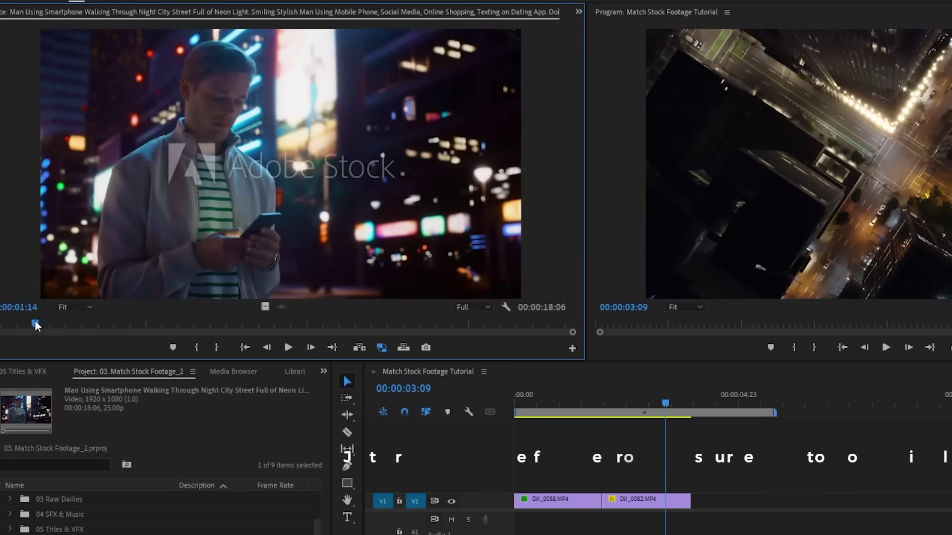
pyautogui.press('i')
pyautogui.press('o')
pyautogui.click(1, 295)
pyautogui.press('i')
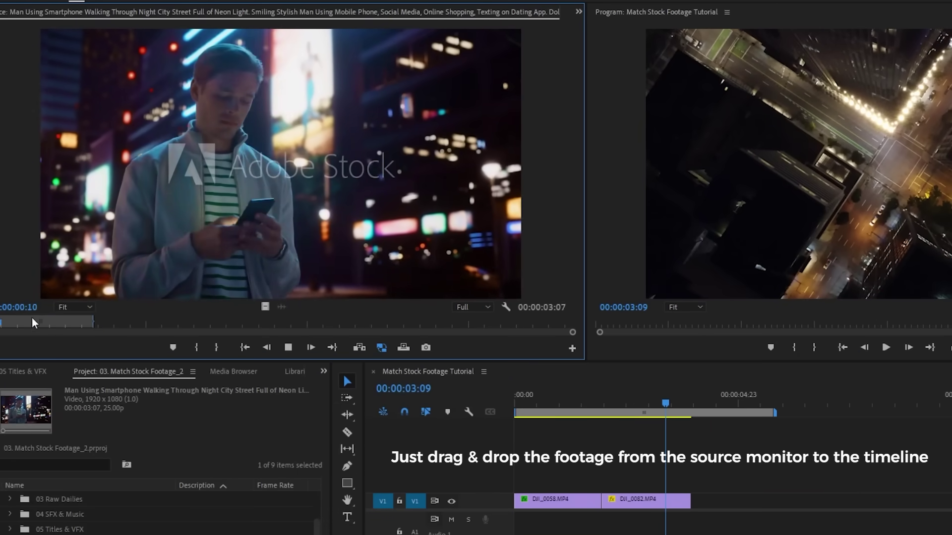
pyautogui.moveTo(5, 322); pyautogui.dragTo(58, 325)
pyautogui.press('o')
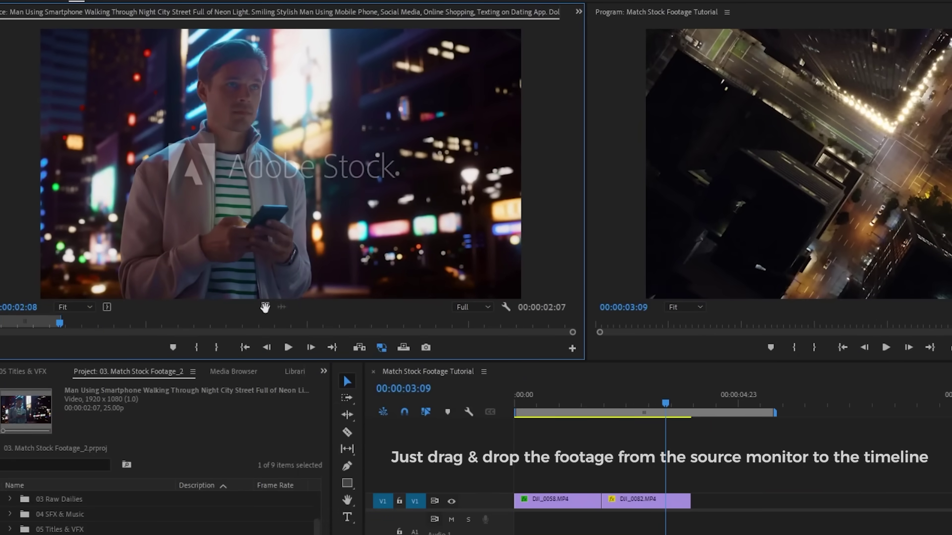
# - Insert the marked stock footage between DJI_0058.MP4 and DJI_0082.MP4 on V1 and play the sequence from its start
pyautogui.moveTo(265, 307); pyautogui.dragTo(503, 460)
pyautogui.moveTo(601, 504); pyautogui.dragTo(602, 506)
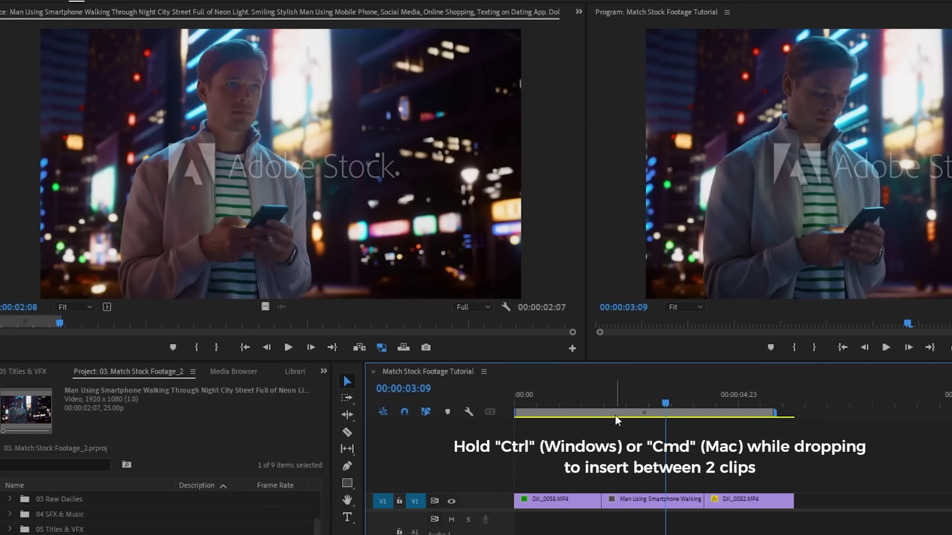
pyautogui.press('Home')
pyautogui.press('space')
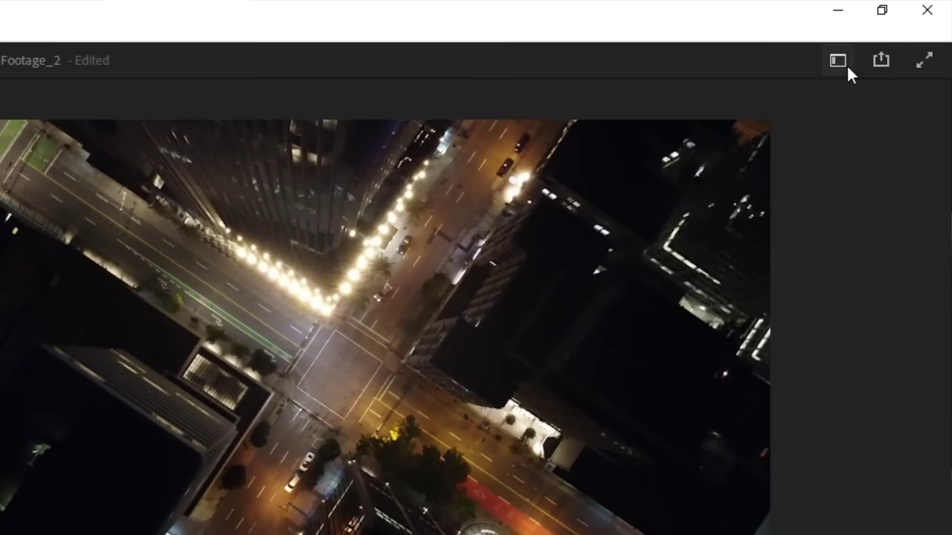
# - Switch to the Color workspace and turn on the Comparison View in Lumetri's Color Wheels & Match section
pyautogui.click(843, 64)
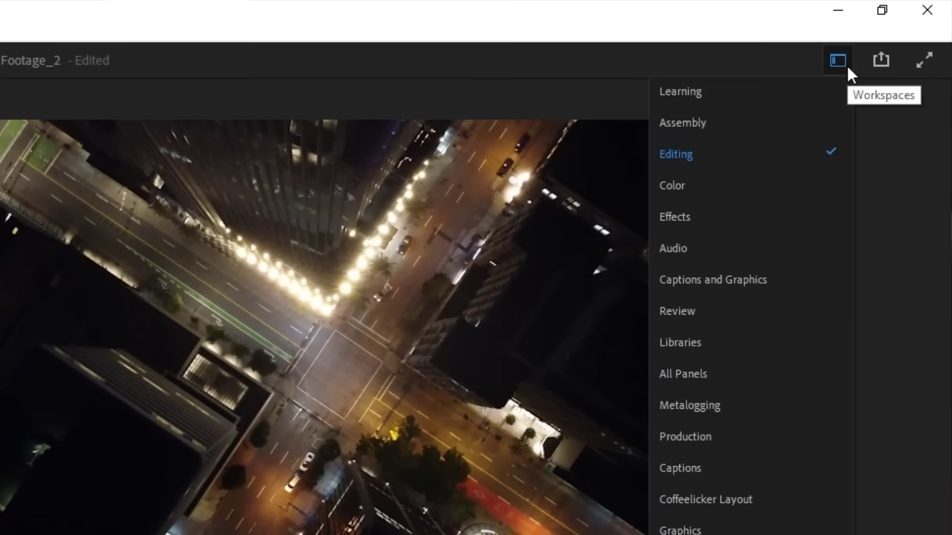
pyautogui.click(769, 191)
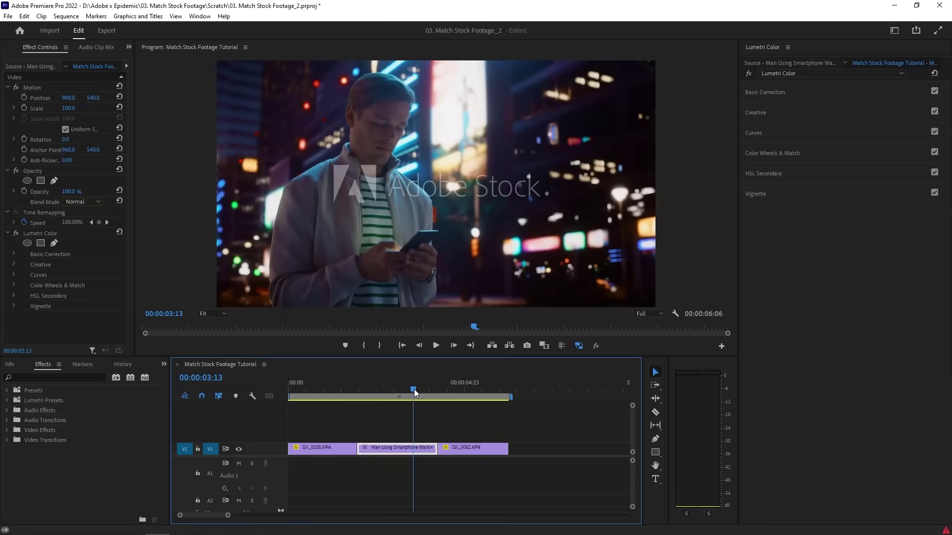
pyautogui.click(774, 151)
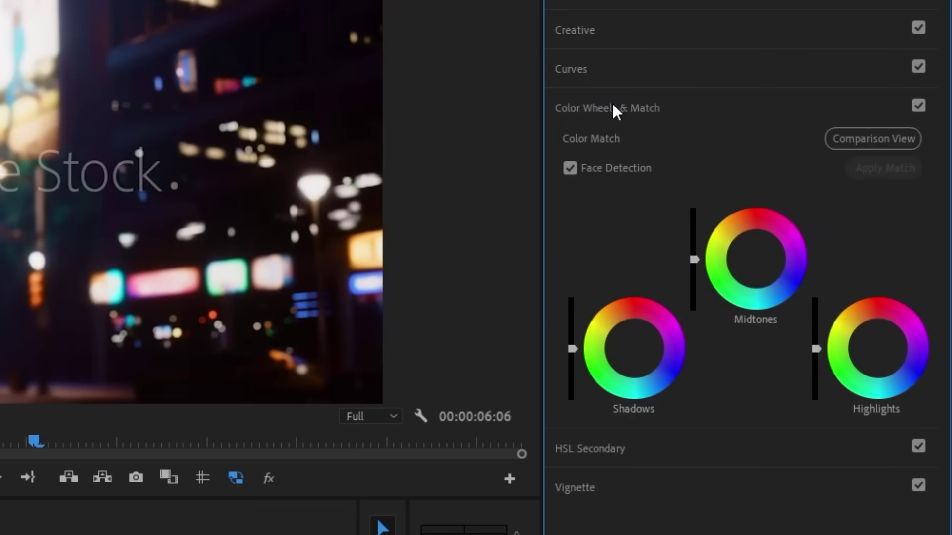
pyautogui.click(845, 136)
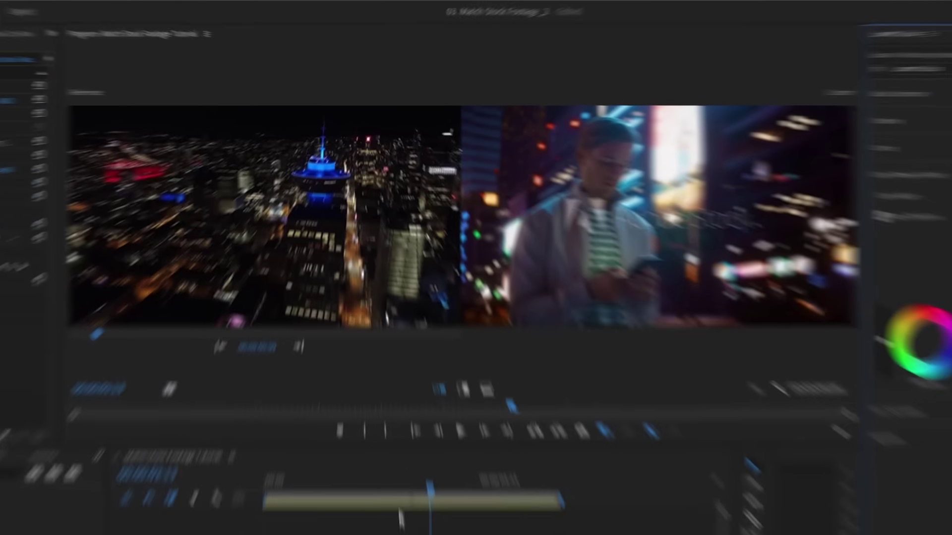
# - Match the colors of DJI_0058.MP4 at 00:00:01:09 to the stock clip's reference frame at 00:00:03:23, with Face Detection enabled
pyautogui.click(355, 519)
pyautogui.moveTo(340, 385); pyautogui.dragTo(337, 386)
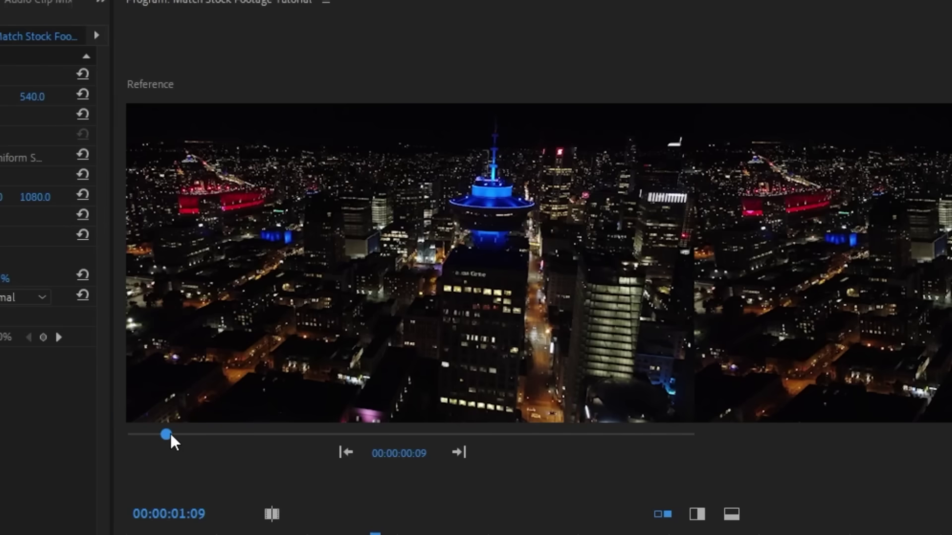
pyautogui.moveTo(164, 273); pyautogui.dragTo(180, 273)
pyautogui.moveTo(202, 435); pyautogui.dragTo(489, 429)
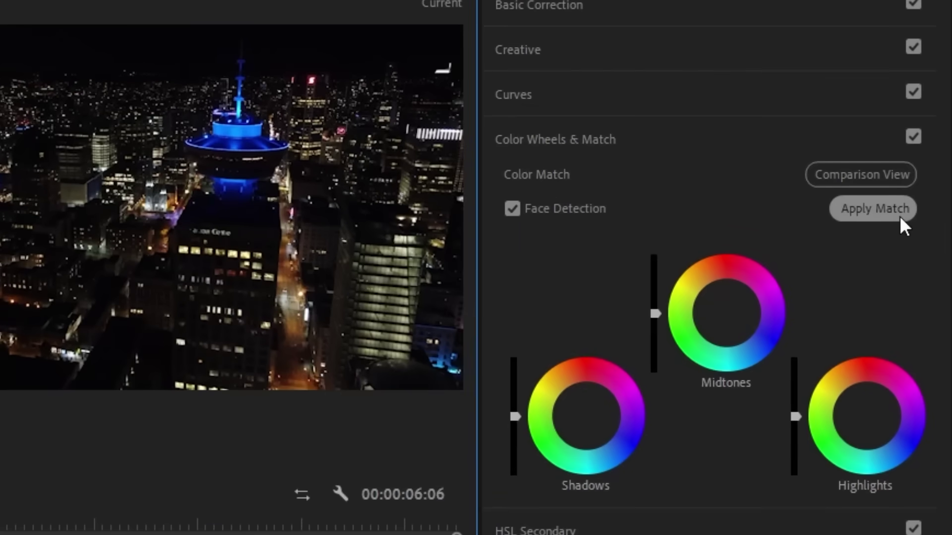
pyautogui.click(899, 217)
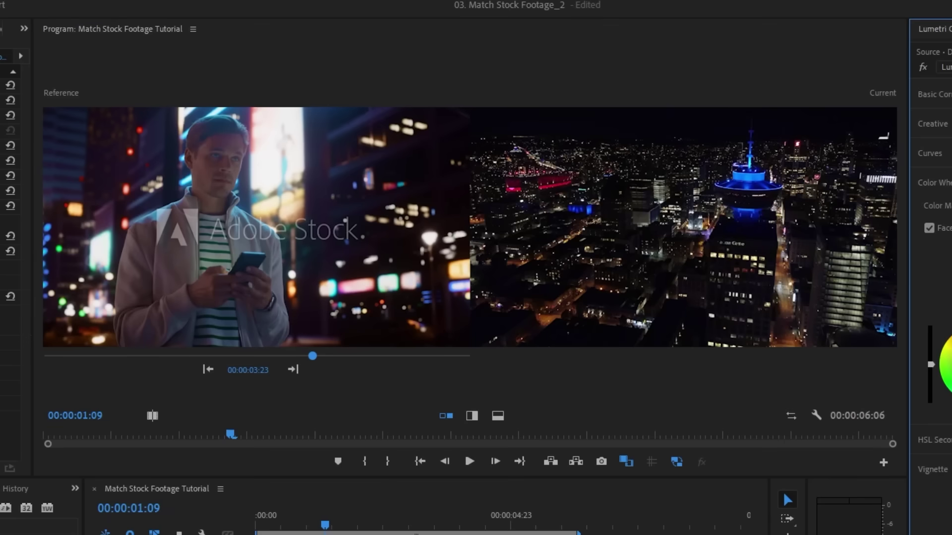
pyautogui.press('space')
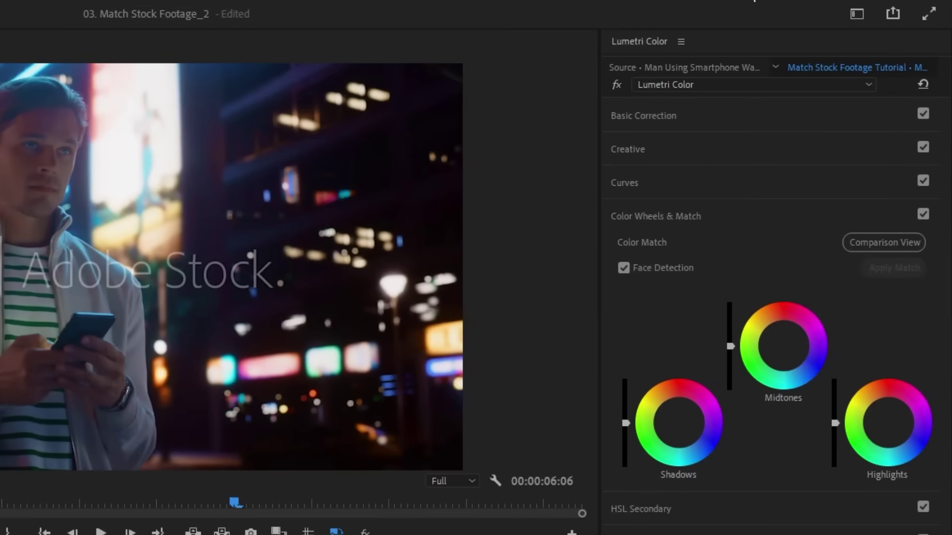
# - Switch to the Audio workspace and browse Adobe Stock music in Essential Sound
pyautogui.click(859, 13)
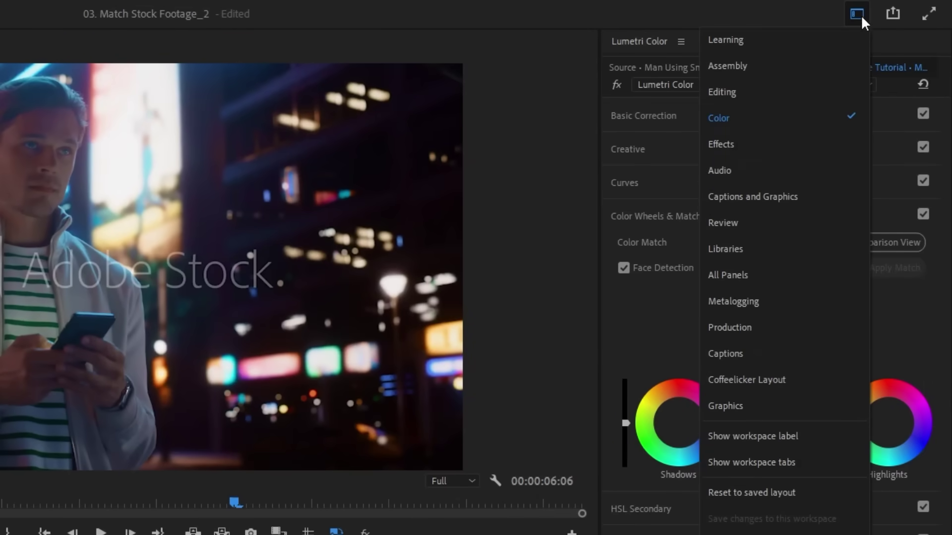
pyautogui.click(771, 169)
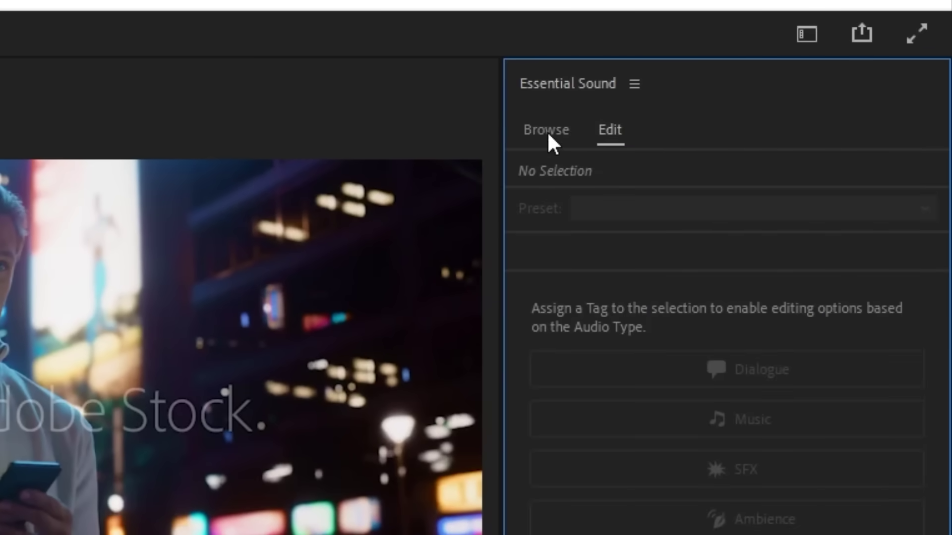
pyautogui.click(548, 131)
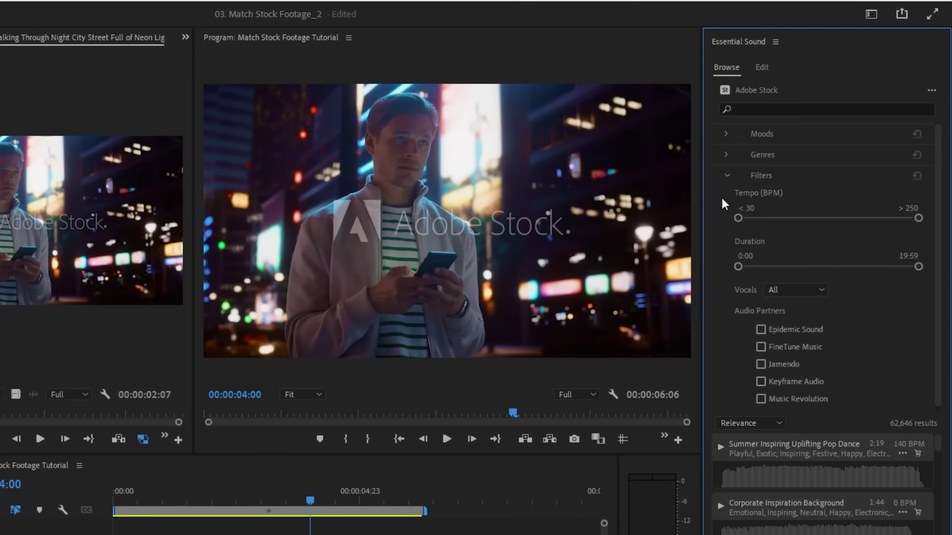
# - Filter the Adobe Stock music to the audio partner Epidemic Sound and the Atmospheric mood, and look through the tracks
pyautogui.scroll(-1, 721, 199)
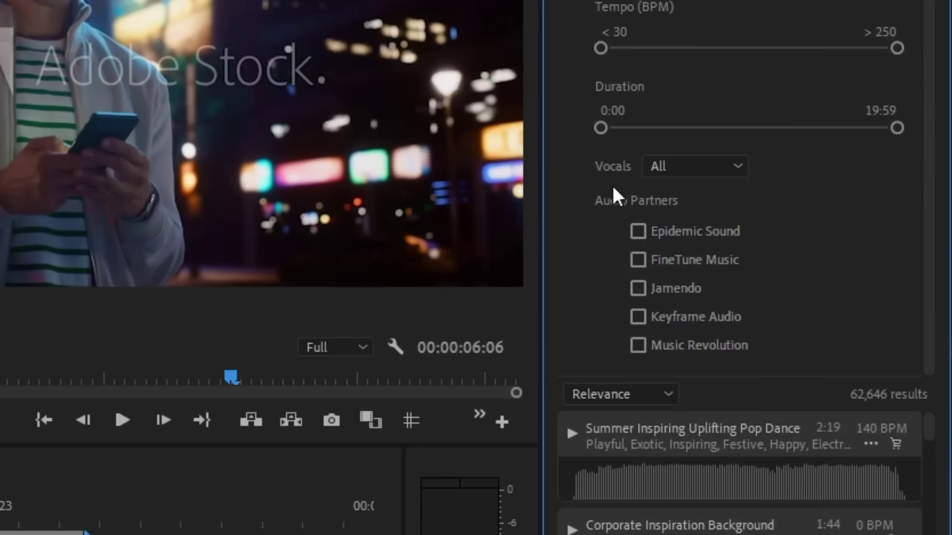
pyautogui.click(638, 232)
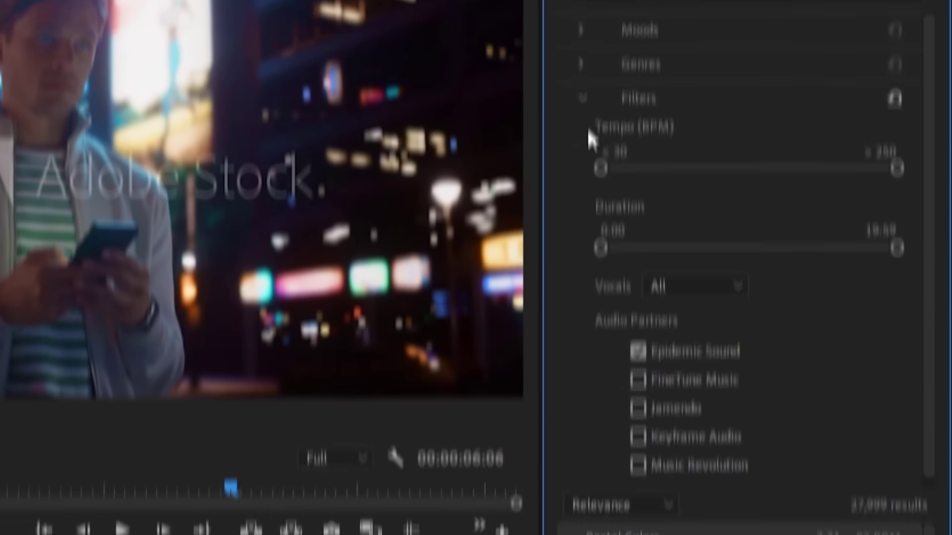
pyautogui.click(582, 187)
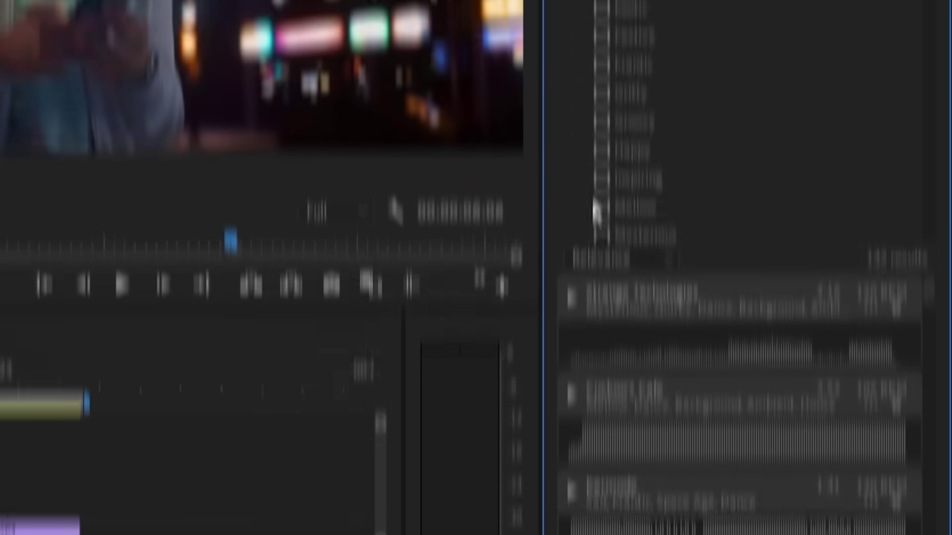
pyautogui.scroll(-2, 704, 186)
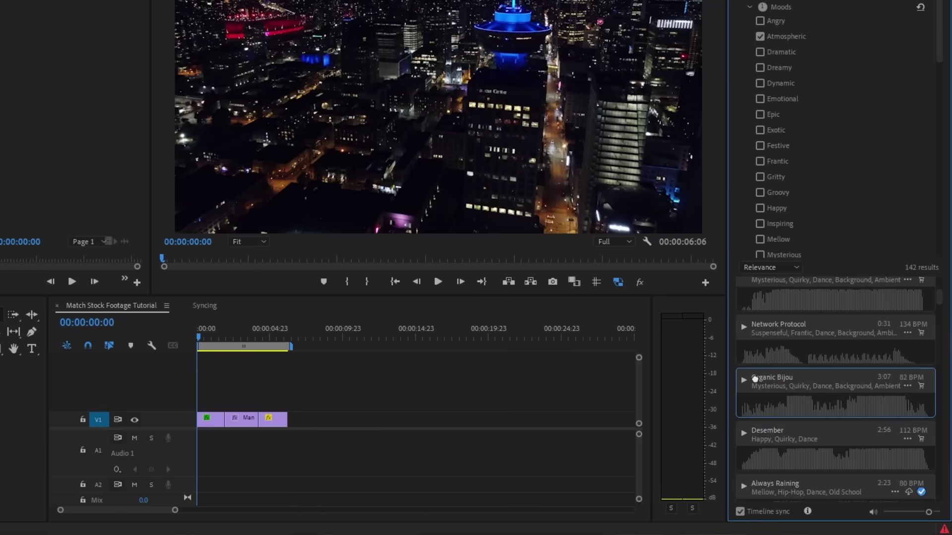
# - Place Organic Bijou on A1 at the sequence start, trimmed to begin on the beat drop, and play the sequence
pyautogui.moveTo(203, 466); pyautogui.dragTo(202, 465)
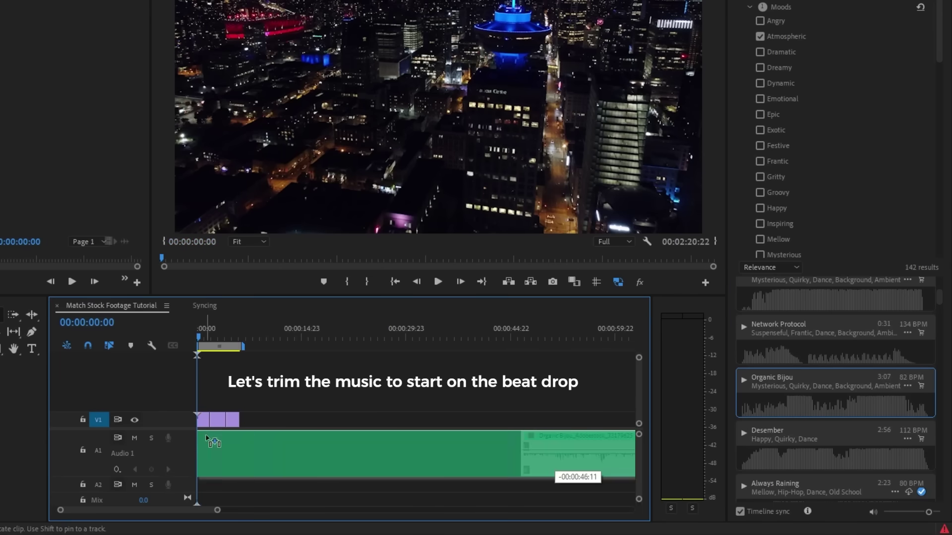
pyautogui.moveTo(207, 438); pyautogui.dragTo(208, 439)
pyautogui.press('=')
pyautogui.press('=')
pyautogui.press('=')
pyautogui.press('=')
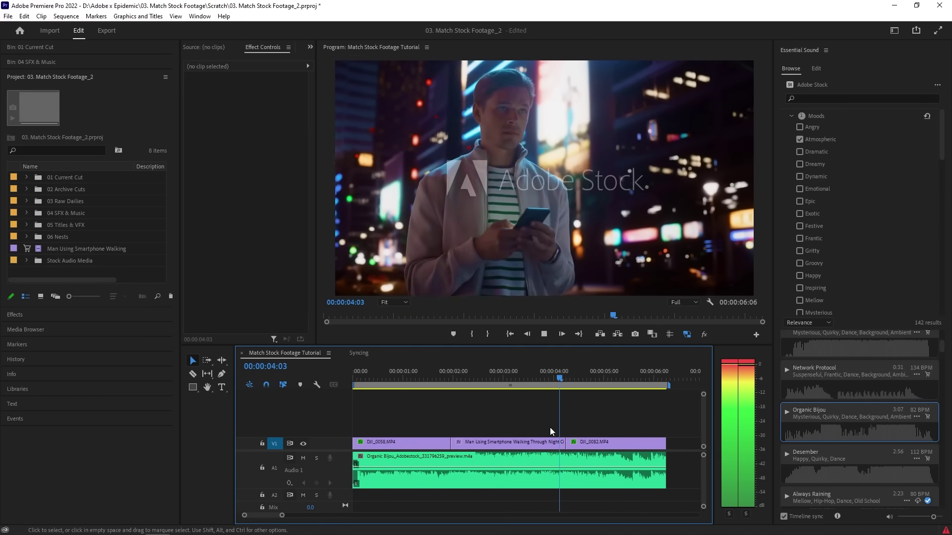
pyautogui.press('space')
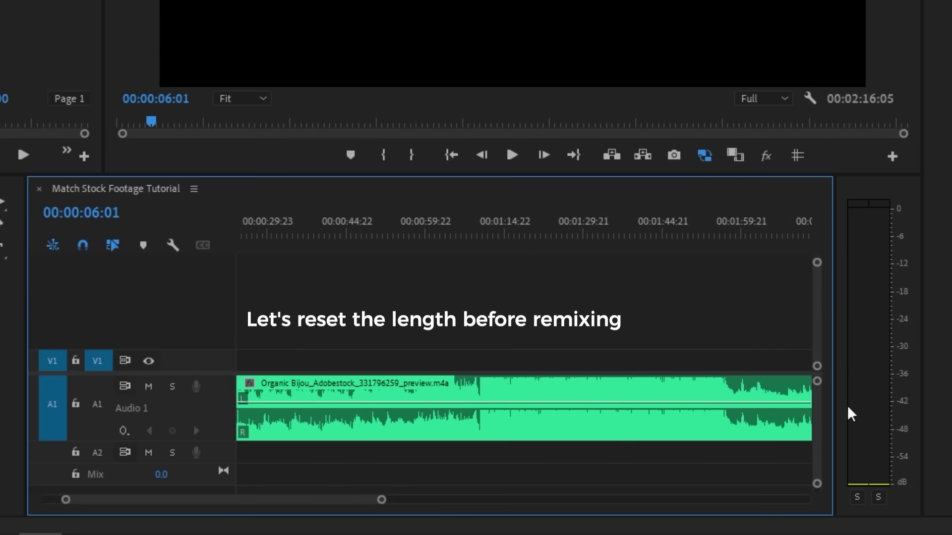
# - Shorten the Organic Bijou clip on A1 to about 15 seconds with the Remix Tool and play the sequence from its start
pyautogui.scroll(-3, 620, 472)
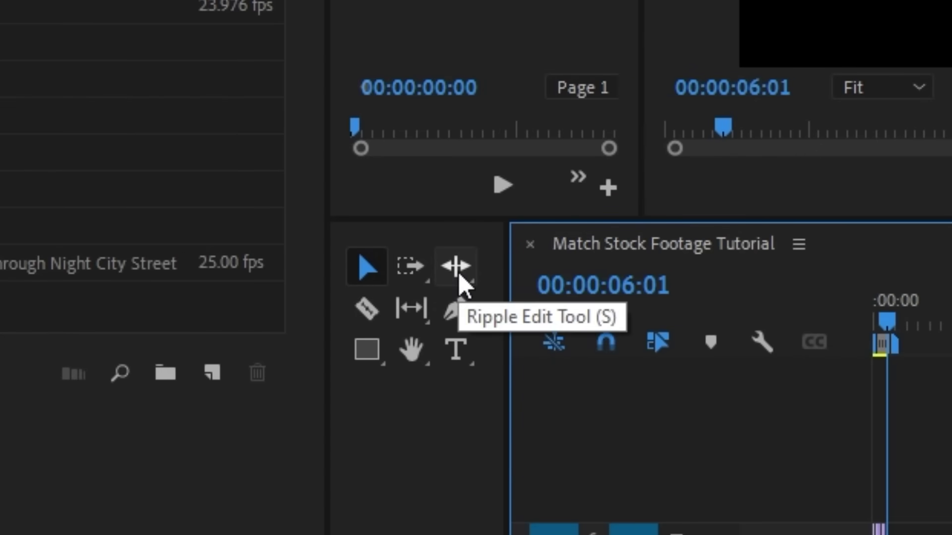
pyautogui.click(0, 201)
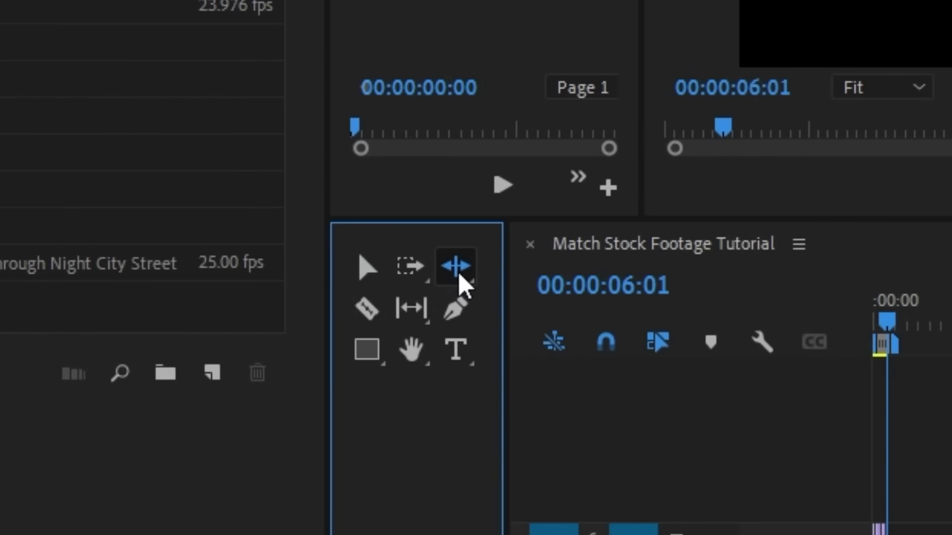
pyautogui.click(458, 272)
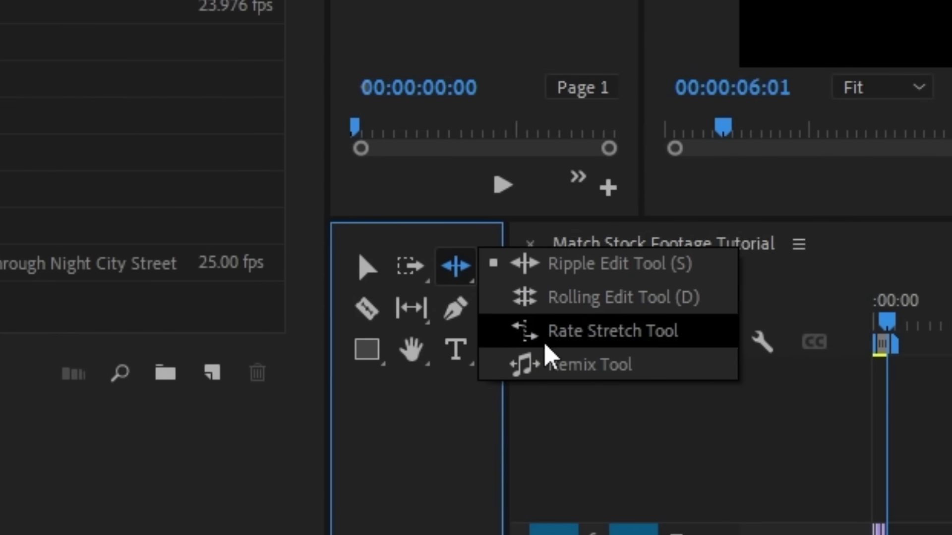
pyautogui.click(575, 371)
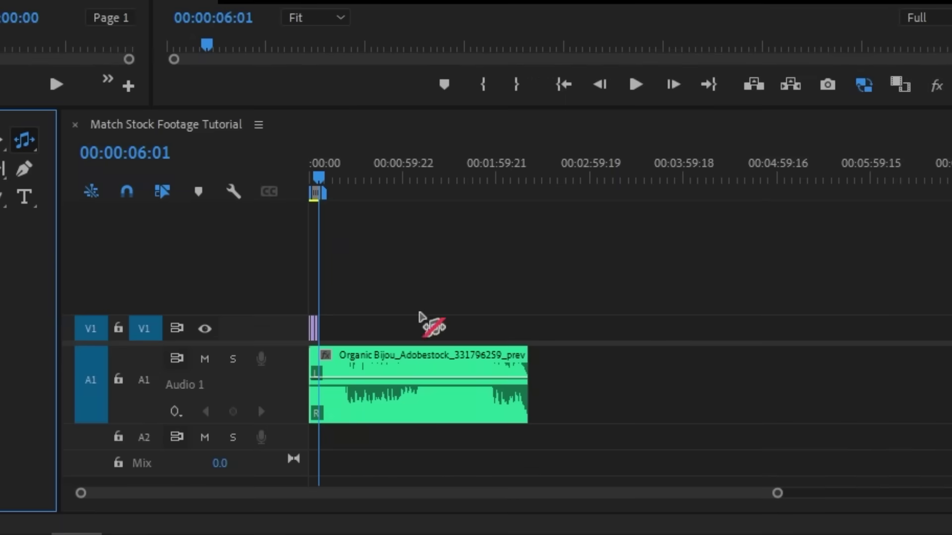
pyautogui.moveTo(516, 352); pyautogui.dragTo(346, 373)
pyautogui.press('=')
pyautogui.press('=')
pyautogui.press('=')
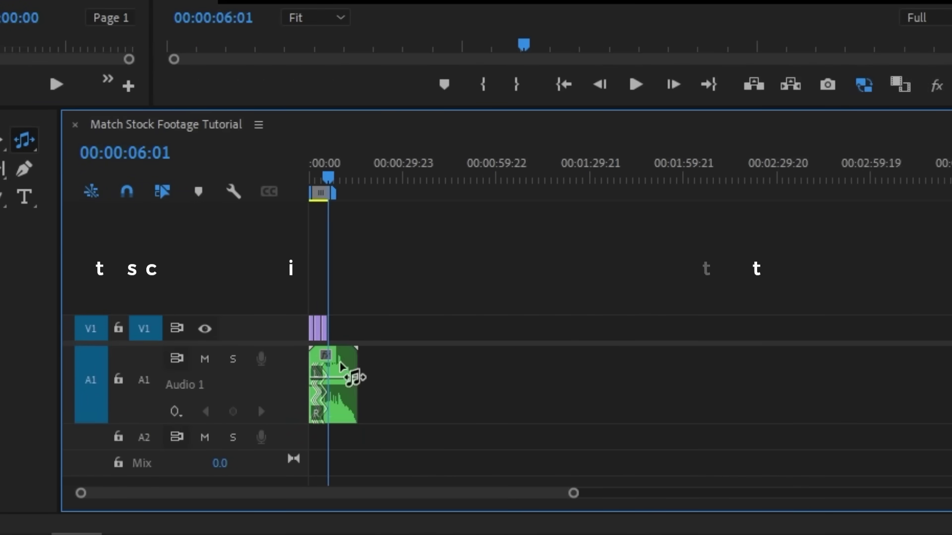
pyautogui.press('Home')
pyautogui.press('space')
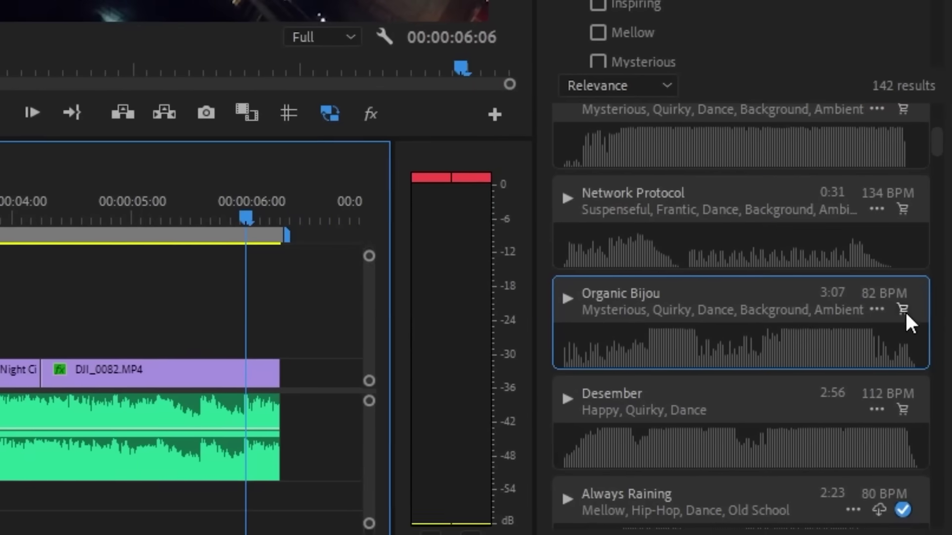
# - Start licensing the Organic Bijou track from the Adobe Stock results
pyautogui.click(902, 309)
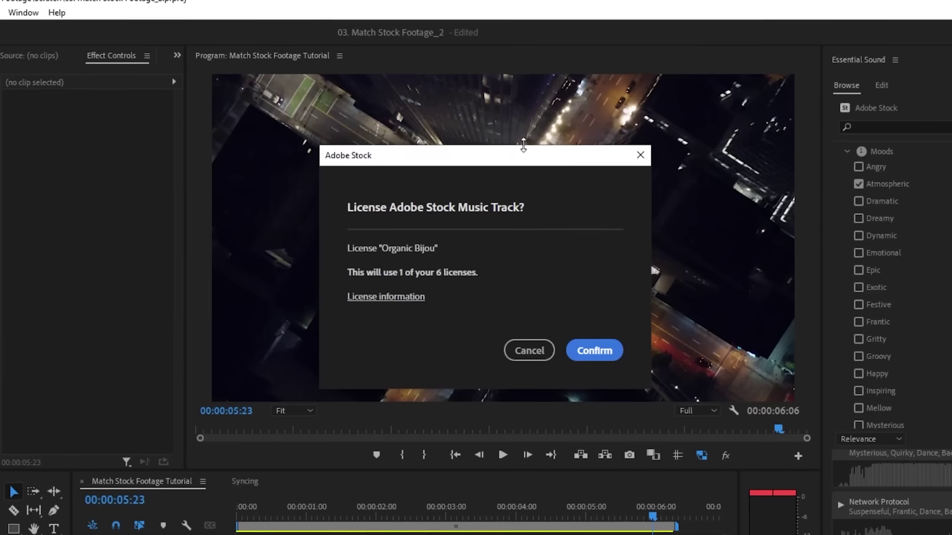